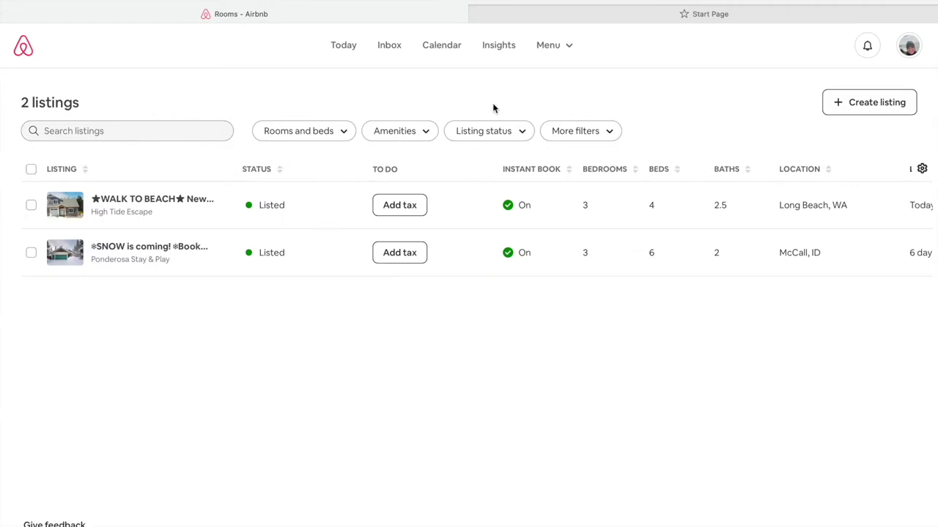
Open the Ponderosa Stay & Play listing and browse its full set of photos and captions.
left_click(120, 249)
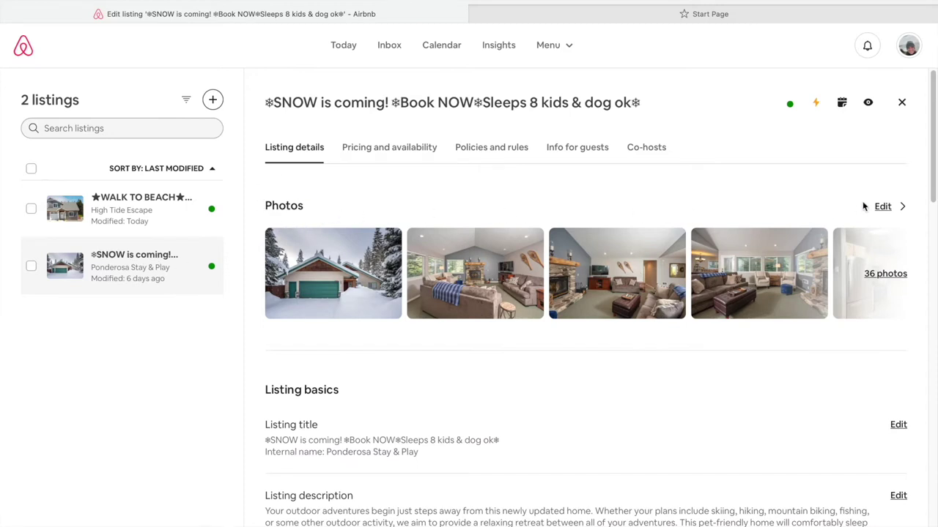
left_click(891, 282)
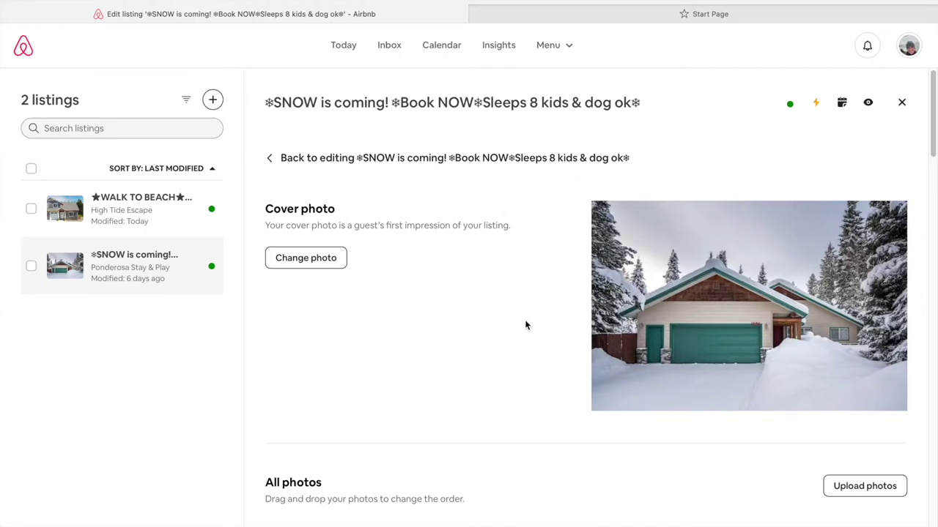
scroll(525, 324, "down", 5)
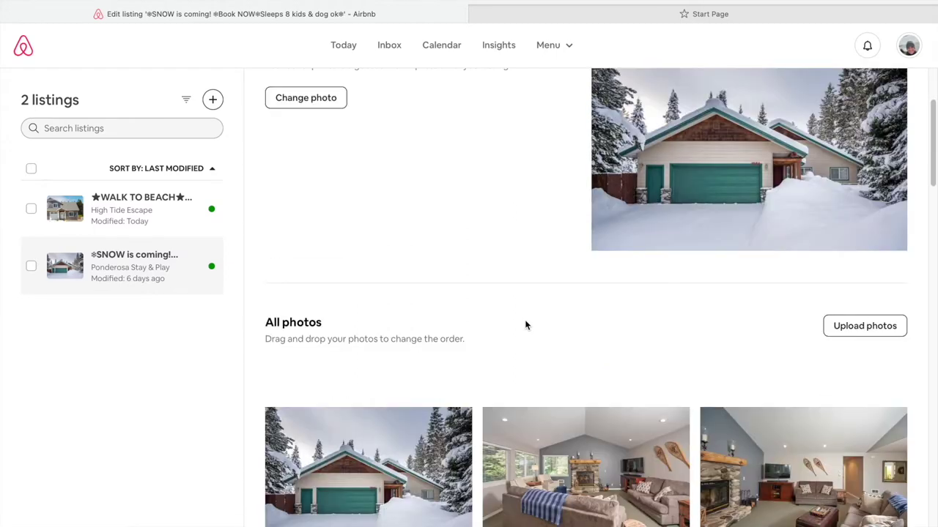
scroll(524, 324, "down", 1)
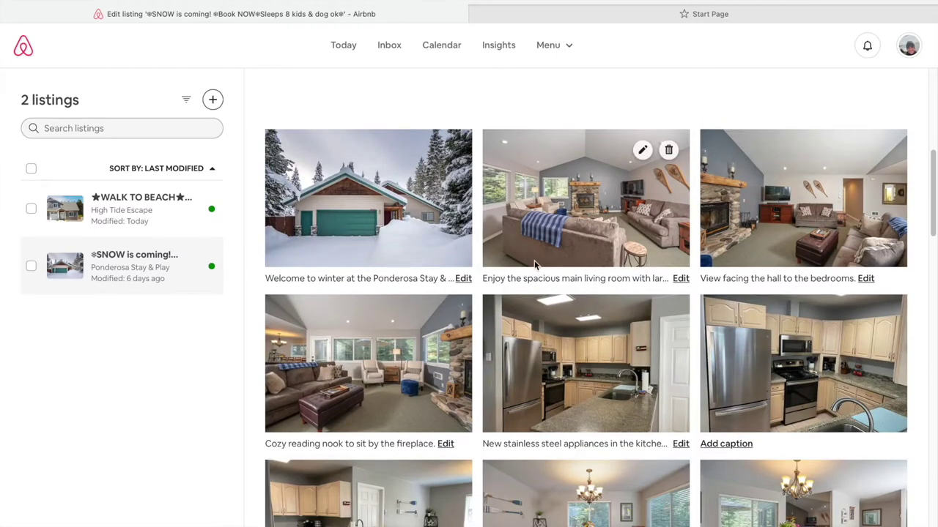
scroll(508, 266, "down", 1)
scroll(548, 288, "down", 5)
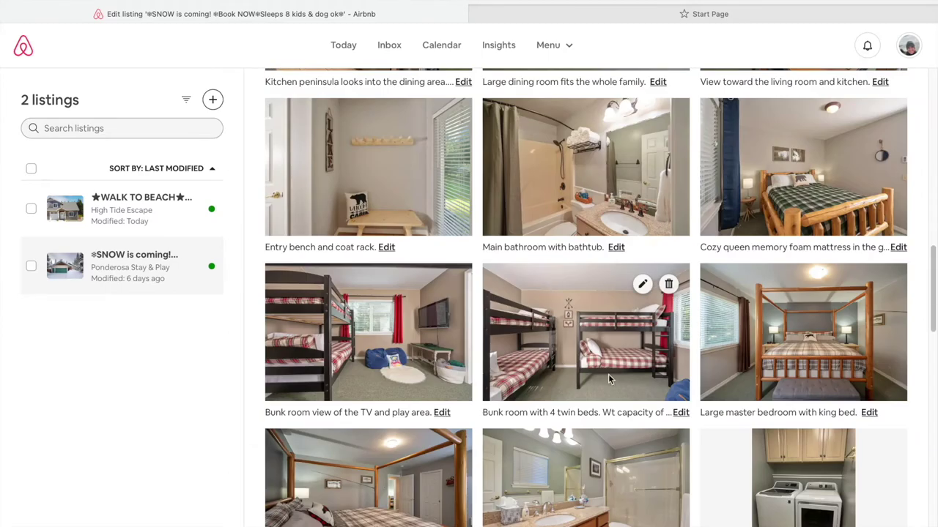
Open the caption of the bunk room photo with 4 twin beds, highlight the bunk weight limit text, then save and return to the listing.
left_click(680, 412)
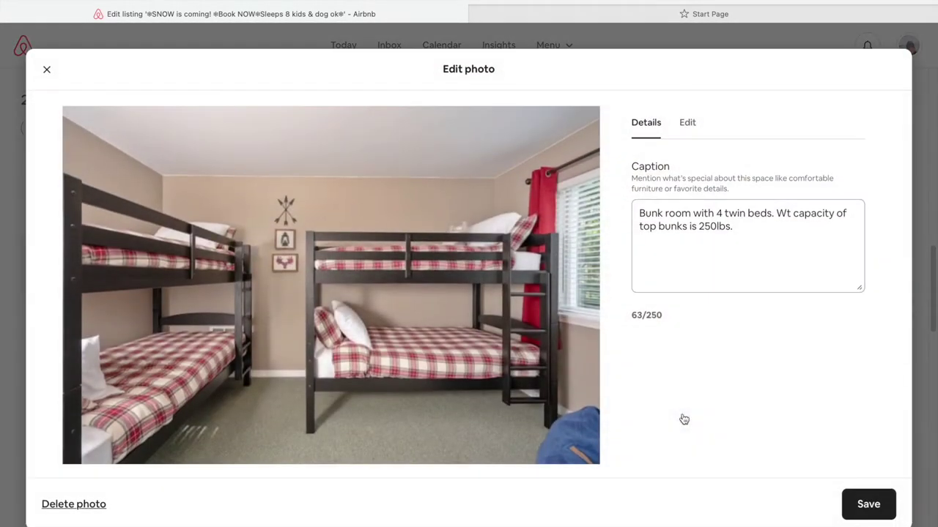
left_click_drag(736, 227, 639, 225)
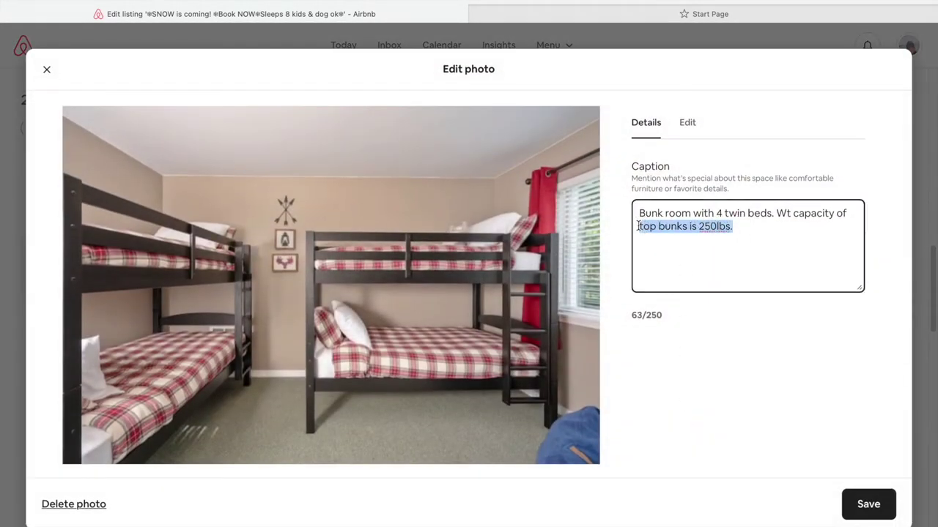
left_click(863, 507)
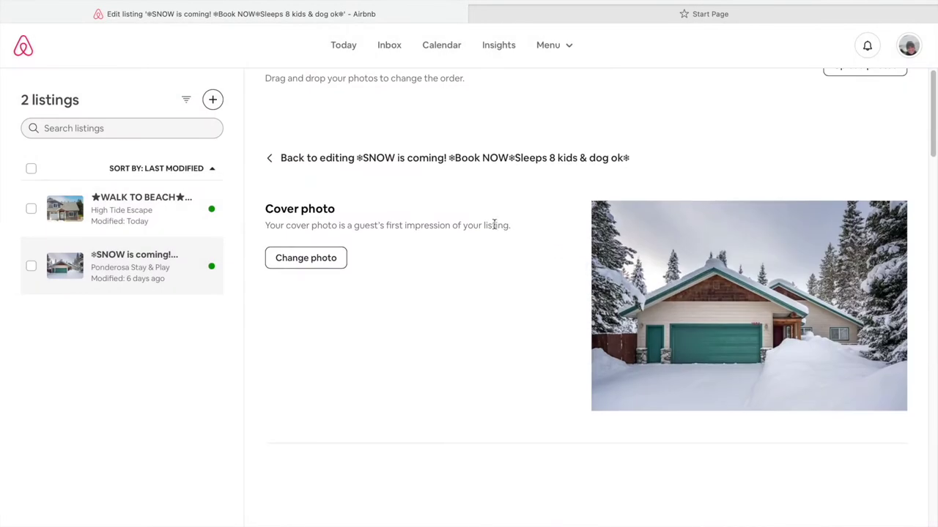
left_click(287, 157)
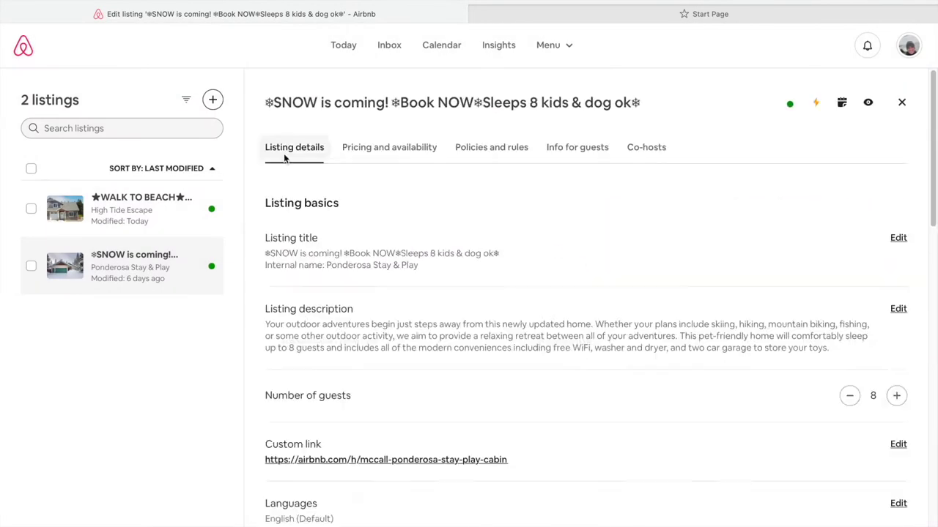
Open the listing's amenities for editing, review which ones are marked as offered, and return to the listing details.
scroll(552, 256, "down", 2)
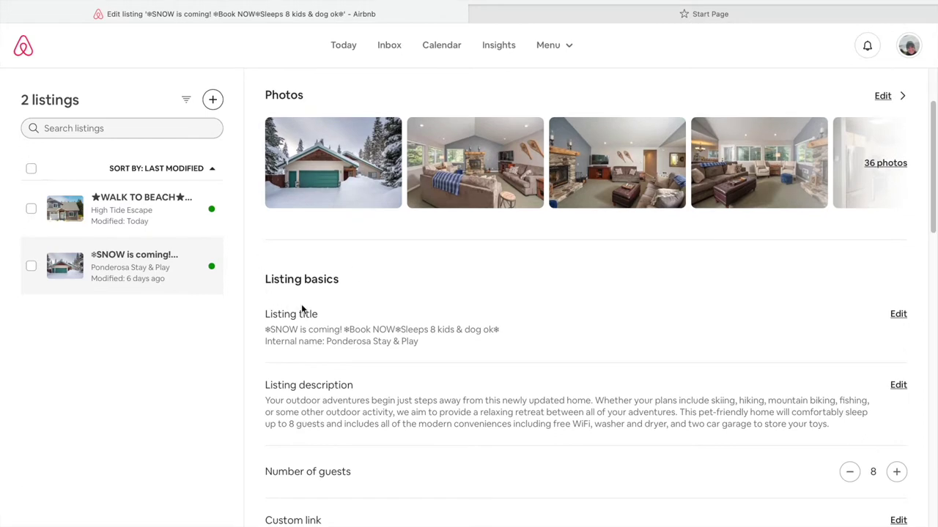
scroll(633, 333, "down", 3)
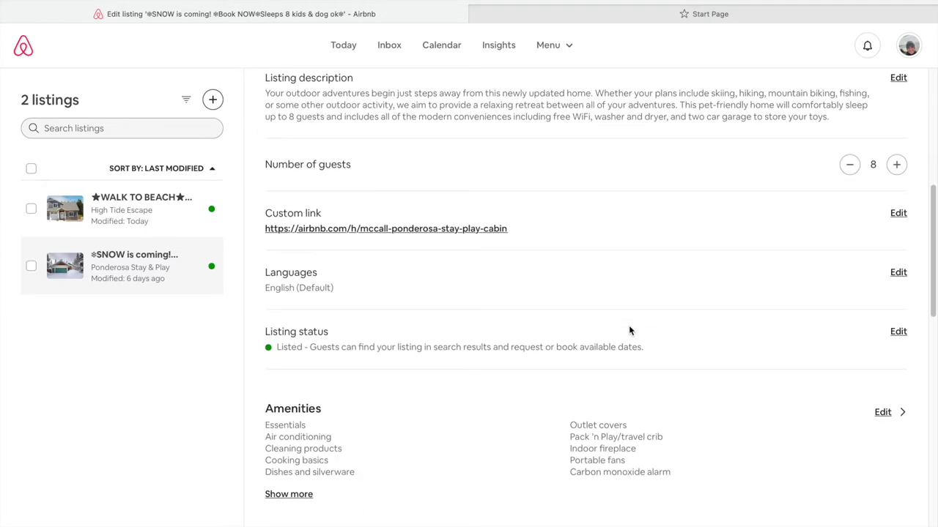
left_click(882, 414)
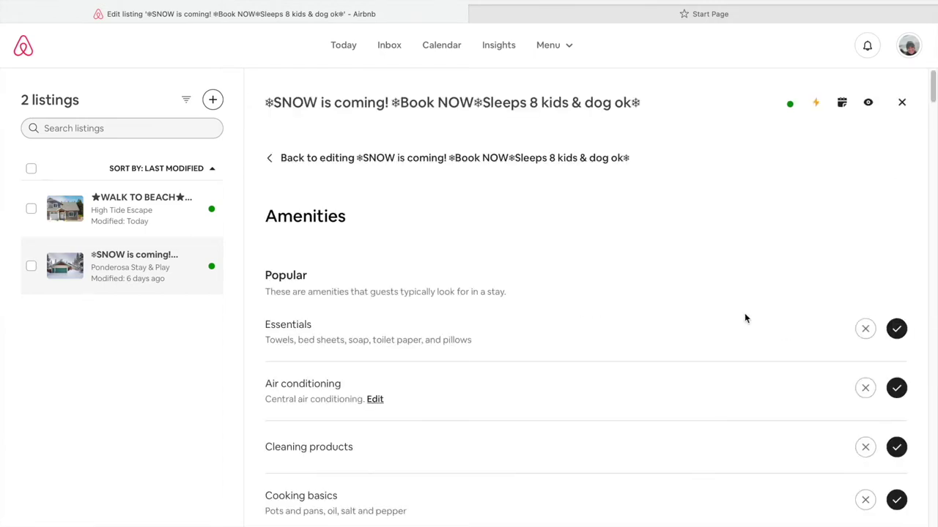
scroll(742, 308, "down", 1)
scroll(766, 296, "down", 2)
scroll(766, 293, "down", 2)
scroll(765, 297, "down", 10)
scroll(766, 297, "down", 15)
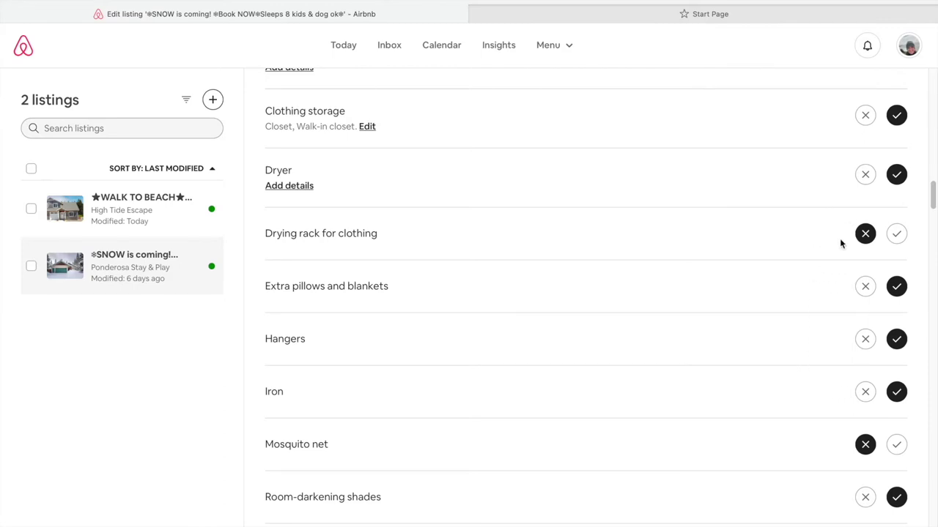
scroll(824, 247, "up", 1)
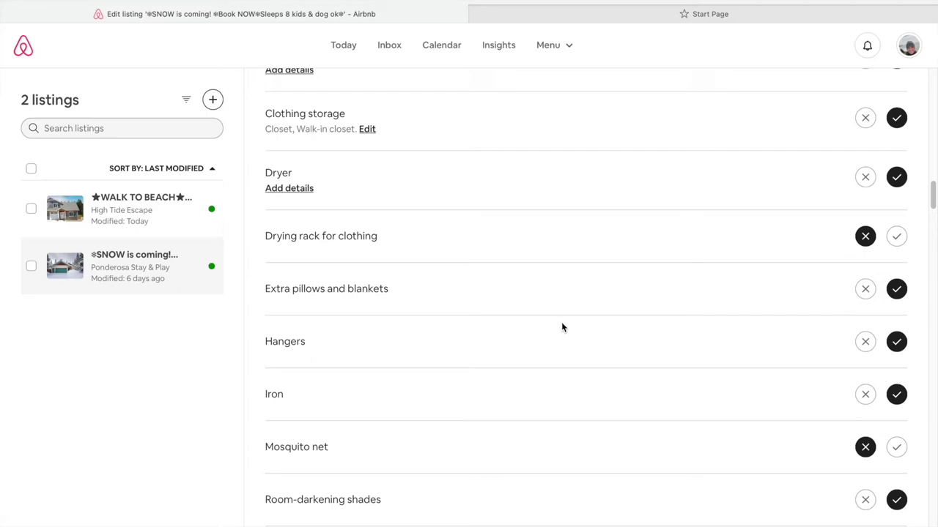
scroll(561, 326, "up", 15)
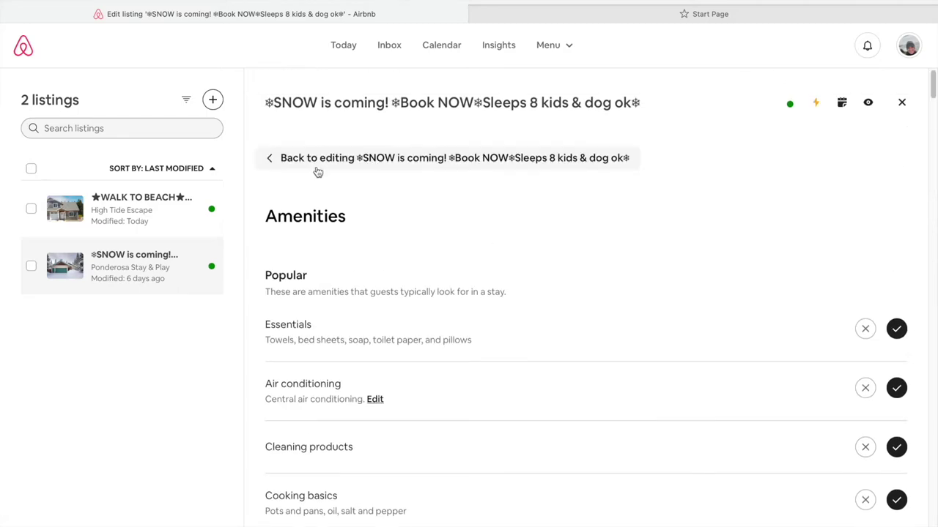
left_click(305, 167)
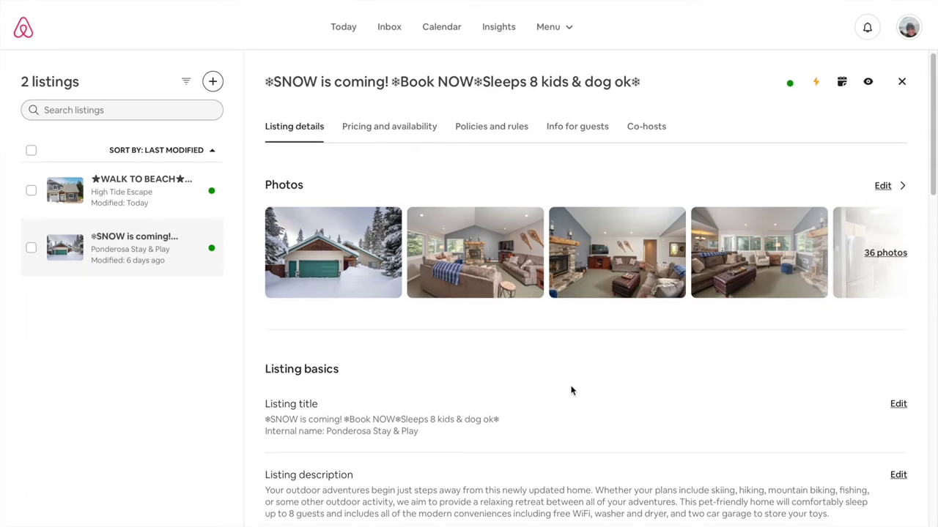
Open the listing's custom link for editing, highlight the cabin name part, and close it without changes.
scroll(571, 389, "down", 4)
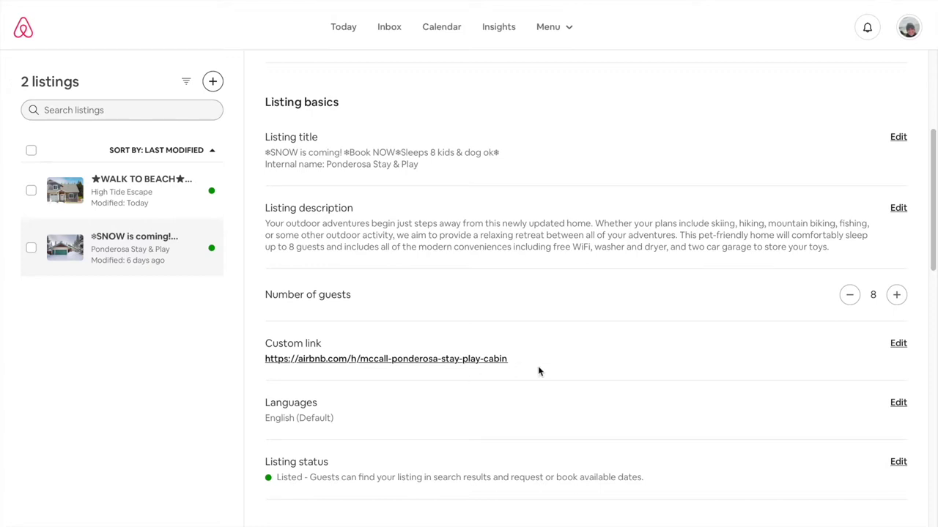
left_click(898, 344)
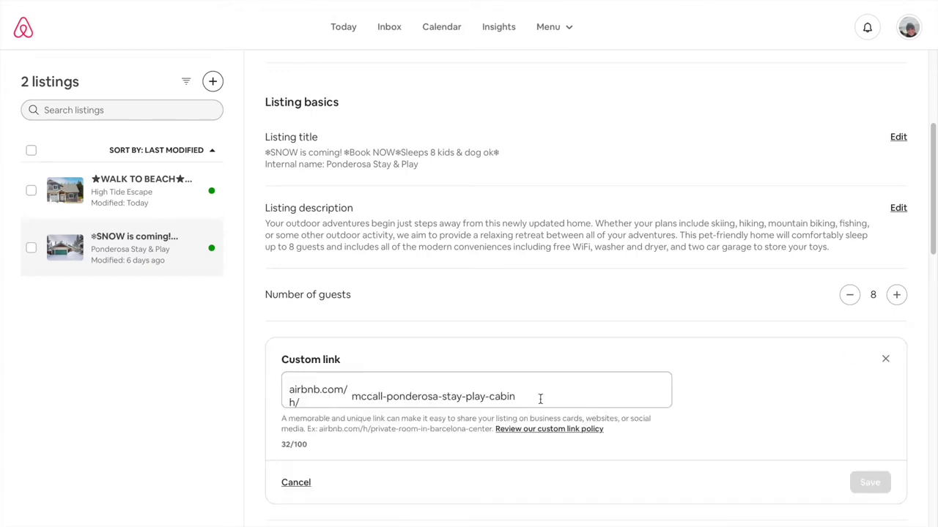
left_click_drag(528, 397, 386, 397)
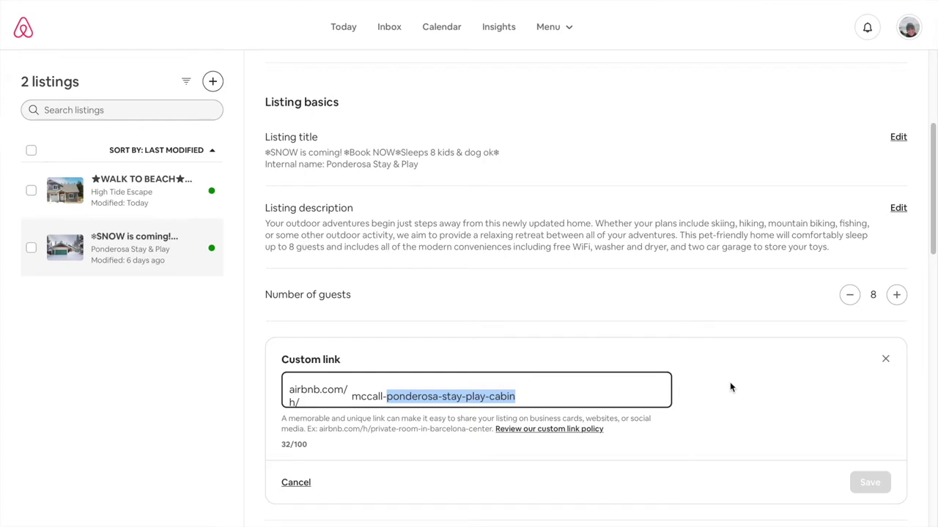
left_click(888, 362)
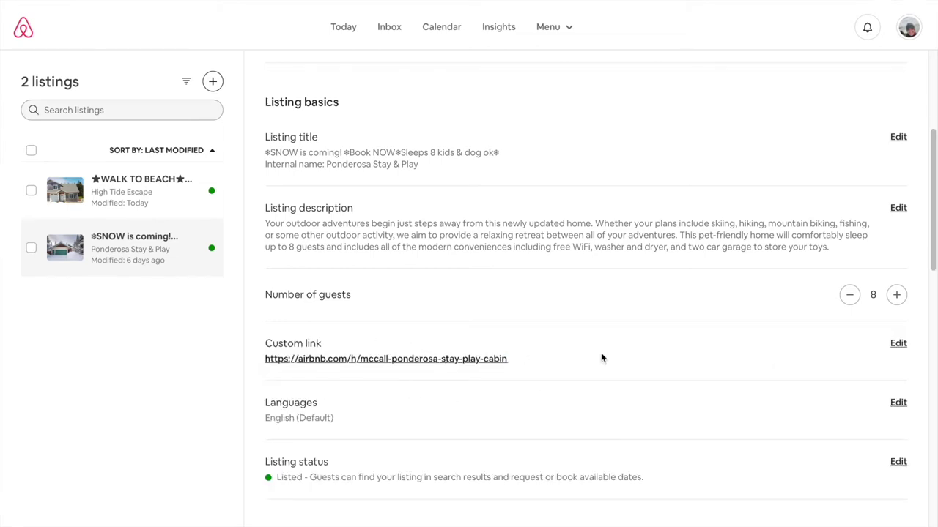
scroll(602, 359, "up", 5)
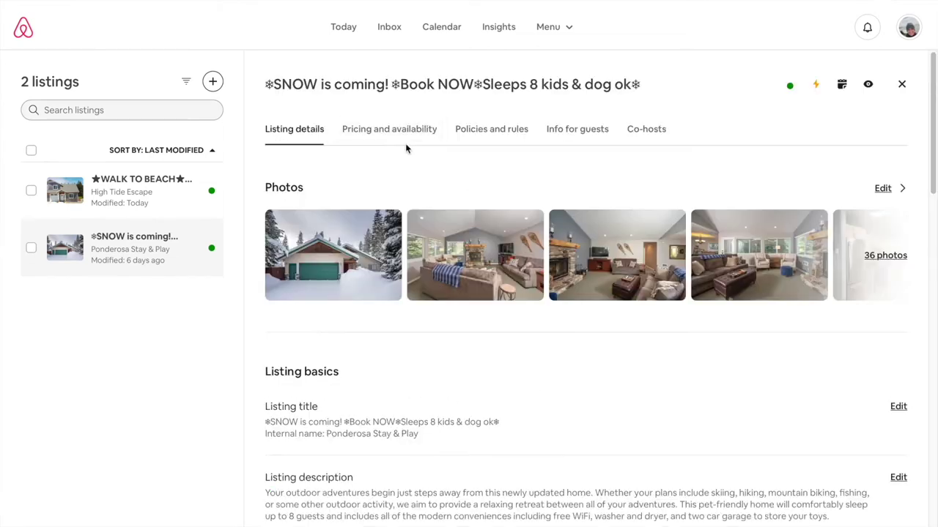
Open the listing's policies and rules and examine the Instant Book settings.
left_click(477, 132)
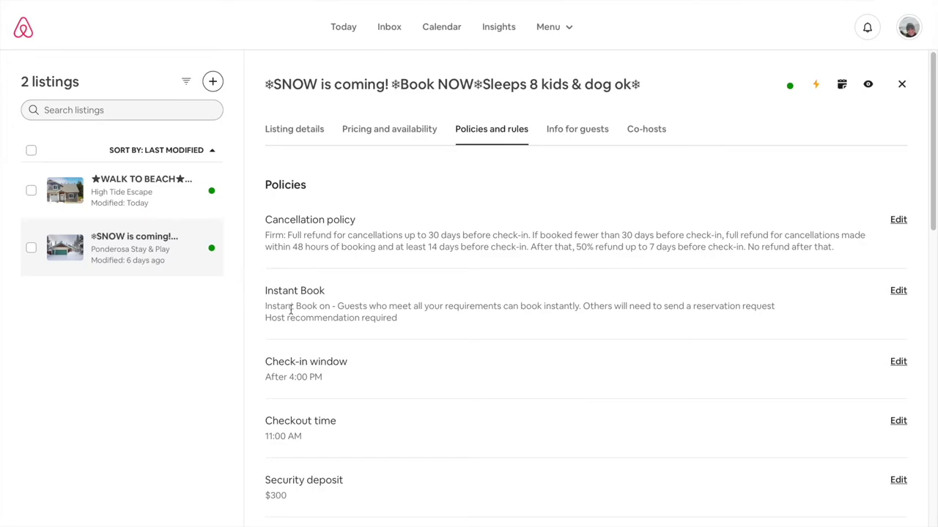
scroll(339, 303, "down", 1)
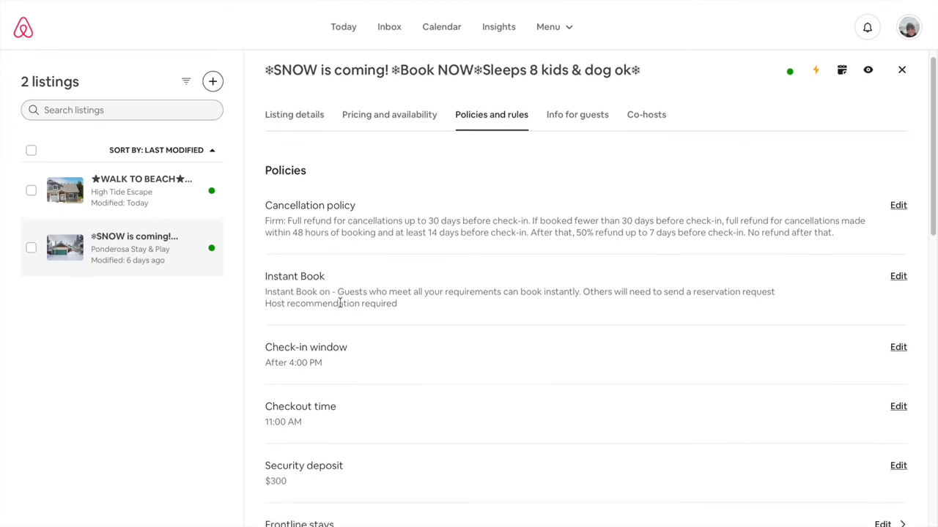
left_click(896, 277)
scroll(670, 376, "down", 5)
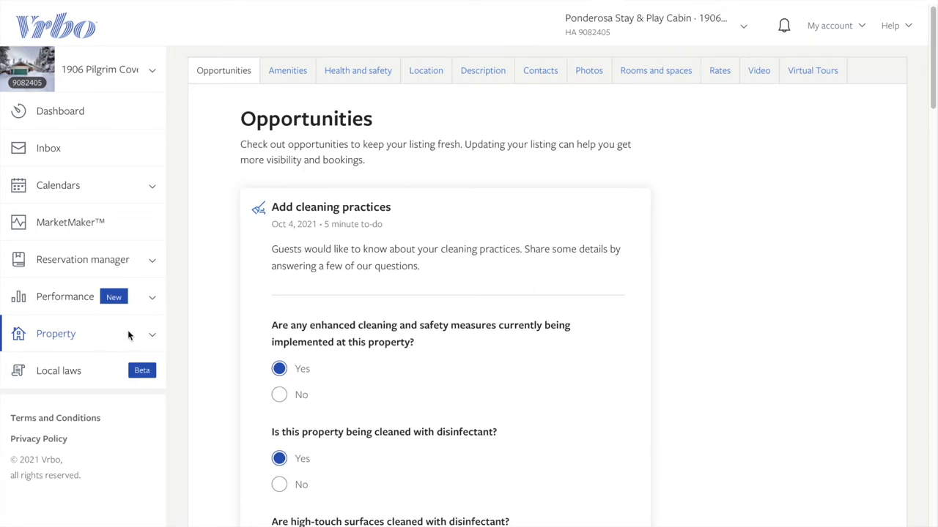
Look over the Vrbo property options and read through the property's name, headline, summary and description.
left_click(151, 335)
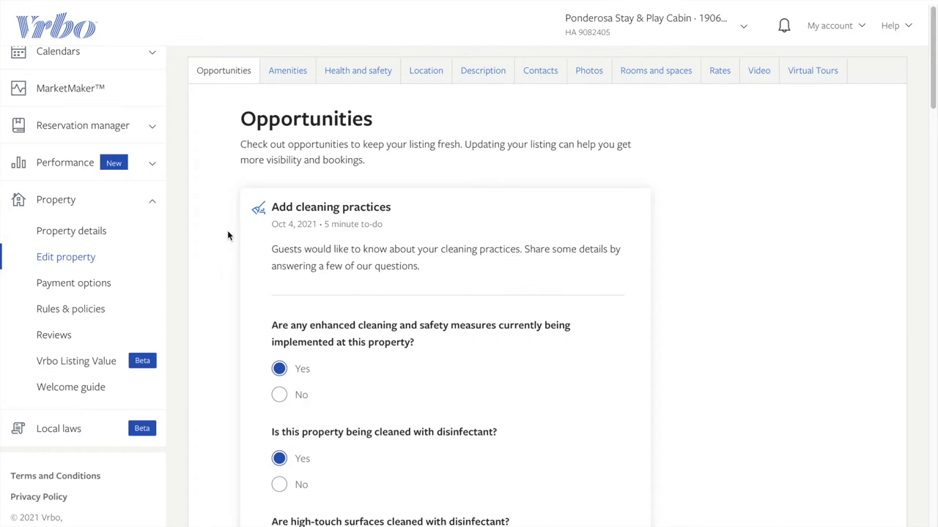
left_click(152, 201)
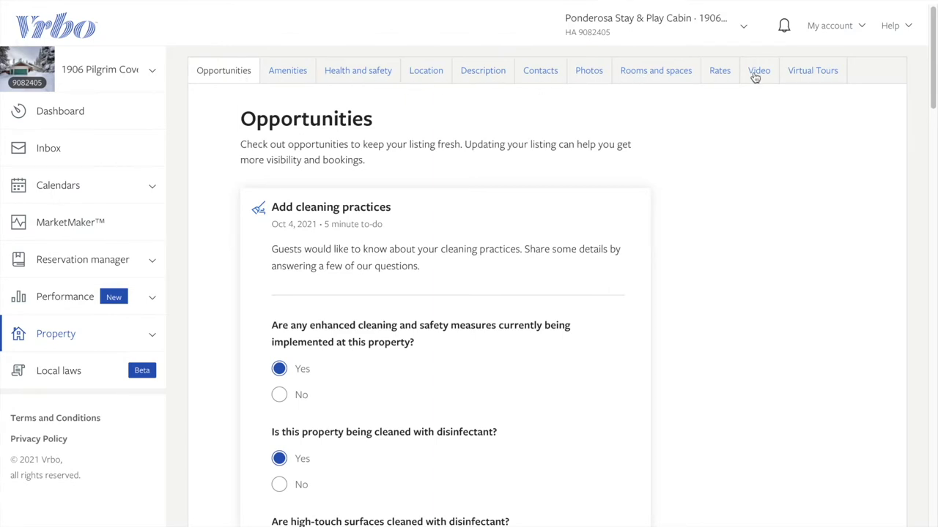
left_click(469, 75)
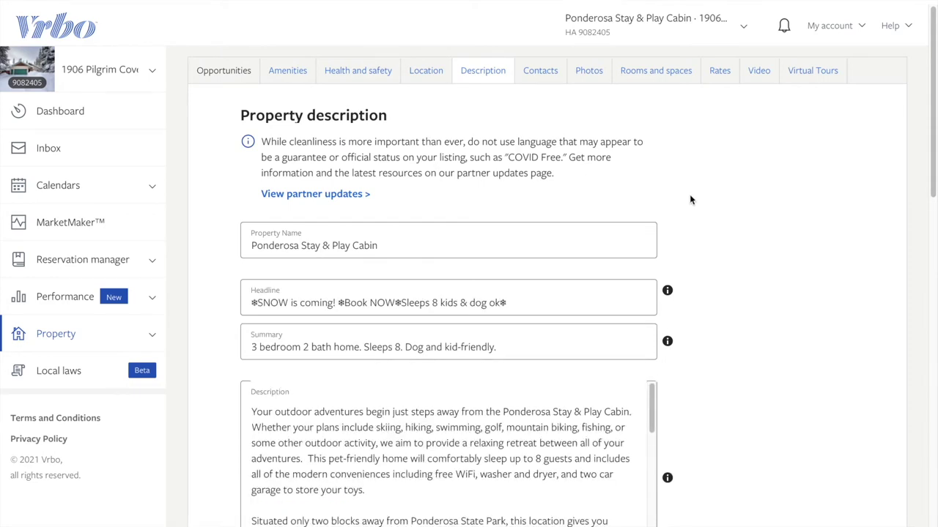
scroll(689, 195, "down", 2)
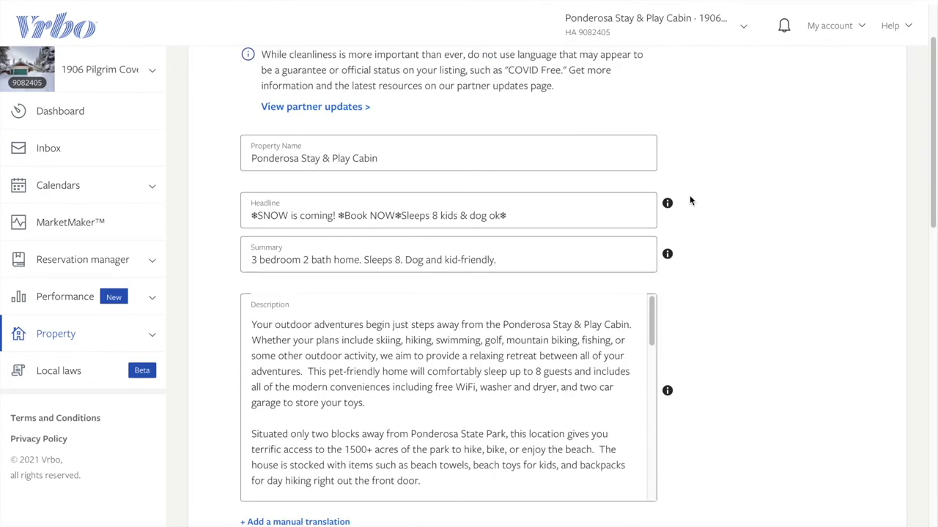
left_click_drag(651, 302, 650, 379)
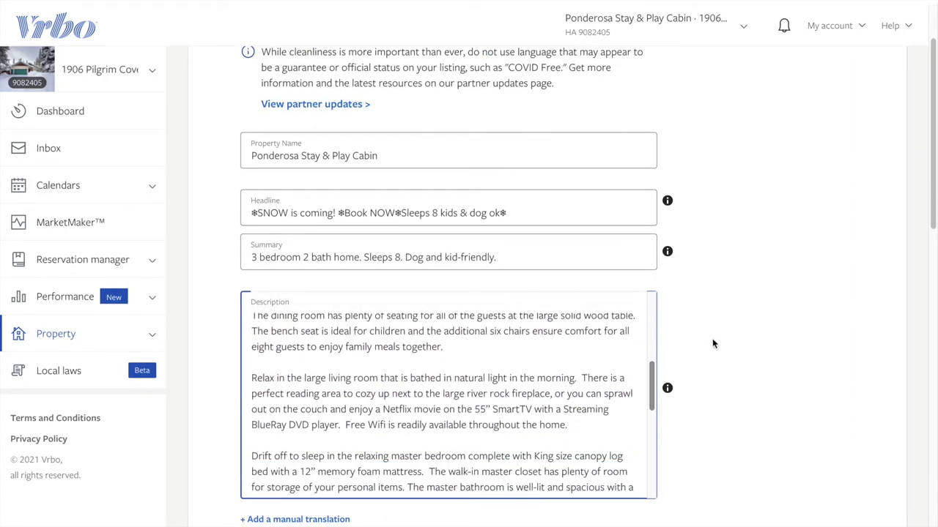
Review the host type, regulatory and owner story sections of the property description.
scroll(747, 277, "down", 3)
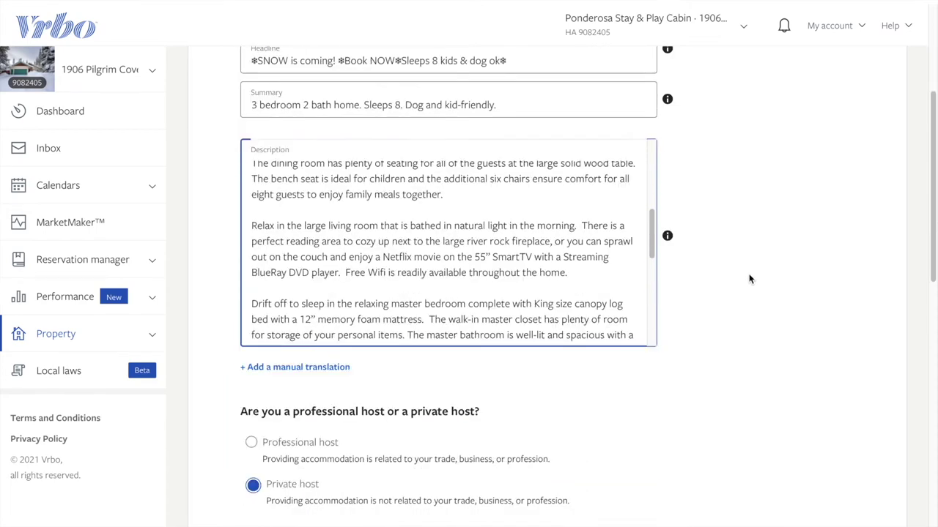
scroll(749, 278, "down", 5)
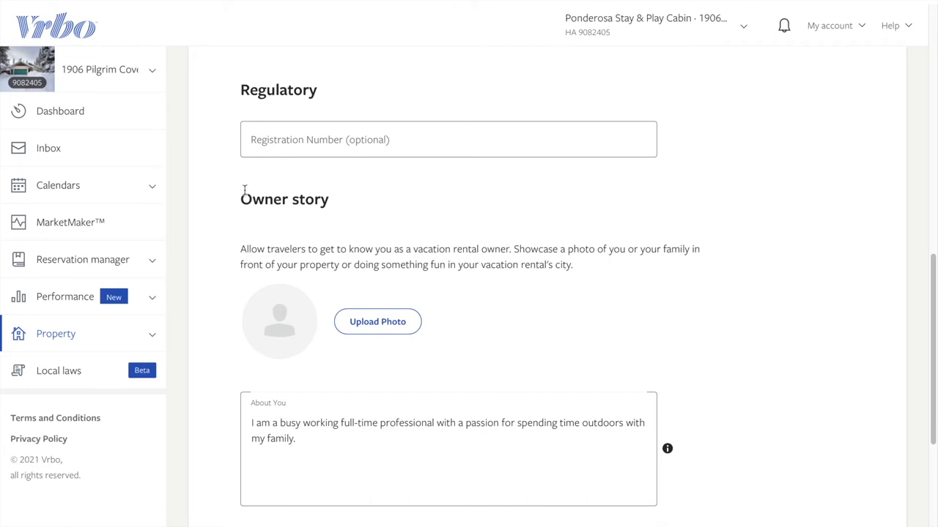
scroll(322, 231, "down", 3)
left_click_drag(430, 337, 538, 337)
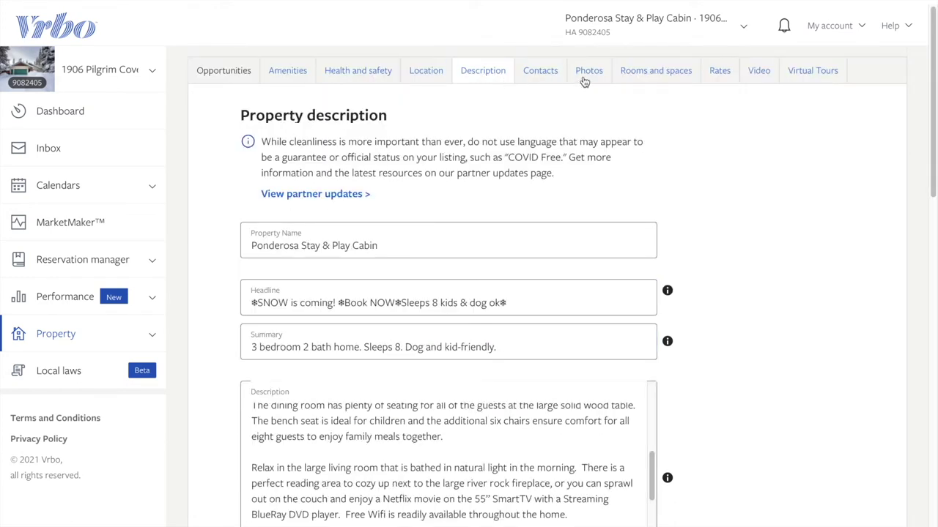
Open the property's photos and display the caption of the bunk room photo showing both bunk beds.
left_click(594, 76)
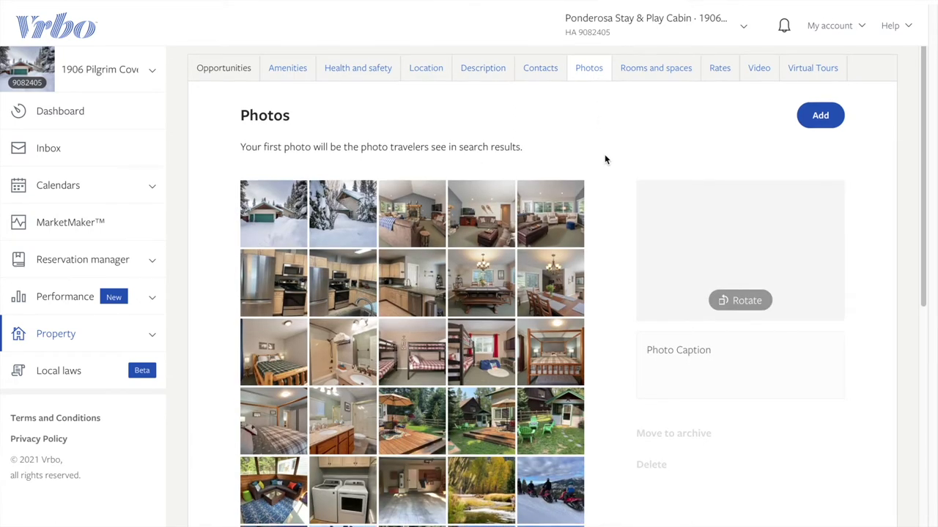
scroll(605, 230, "down", 1)
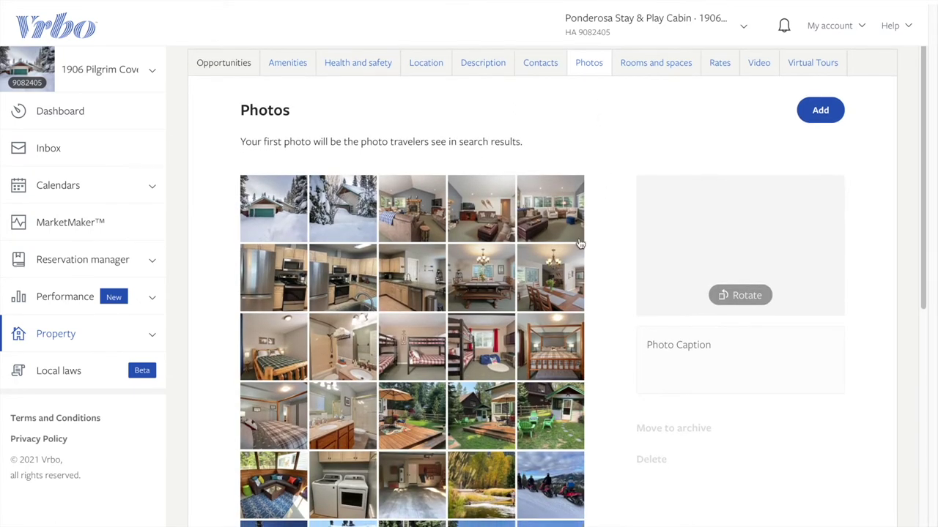
scroll(578, 245, "down", 1)
left_click(409, 347)
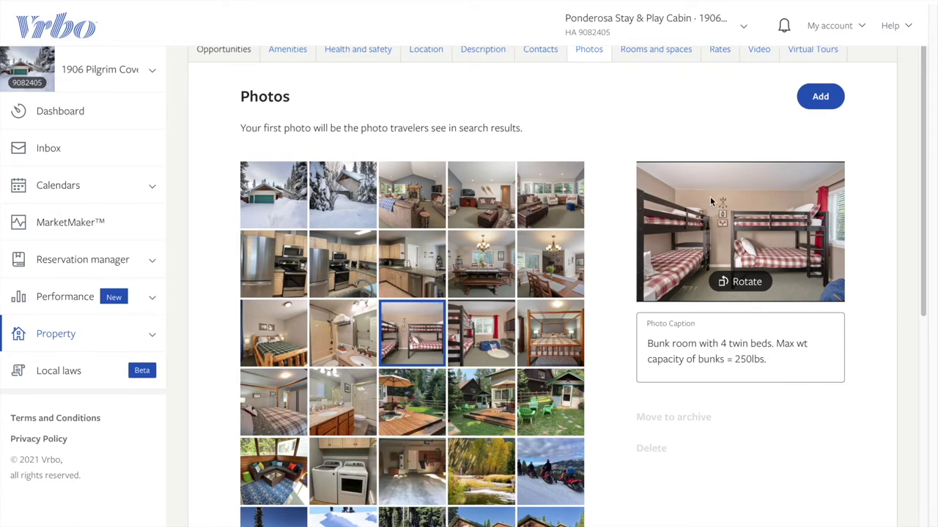
Open the property's rooms and spaces settings and look over the sections from property details to themes.
left_click(650, 51)
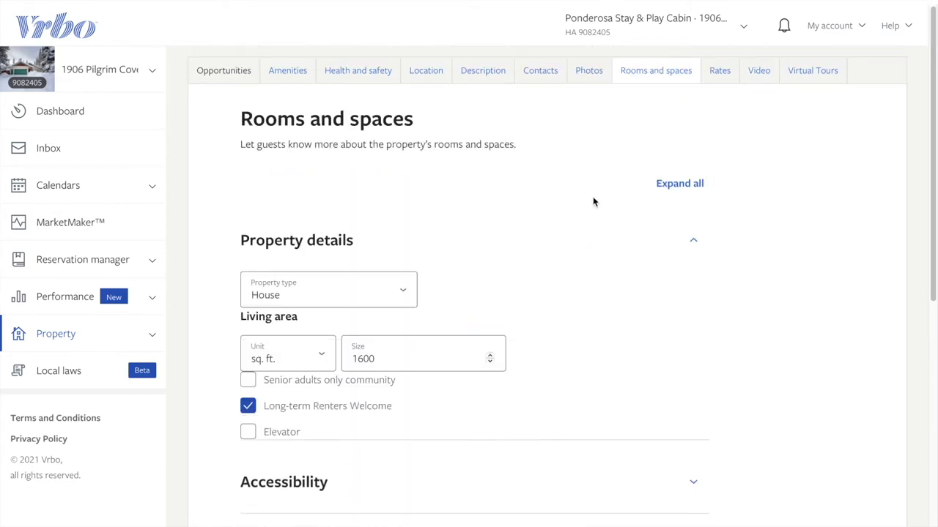
scroll(577, 221, "down", 5)
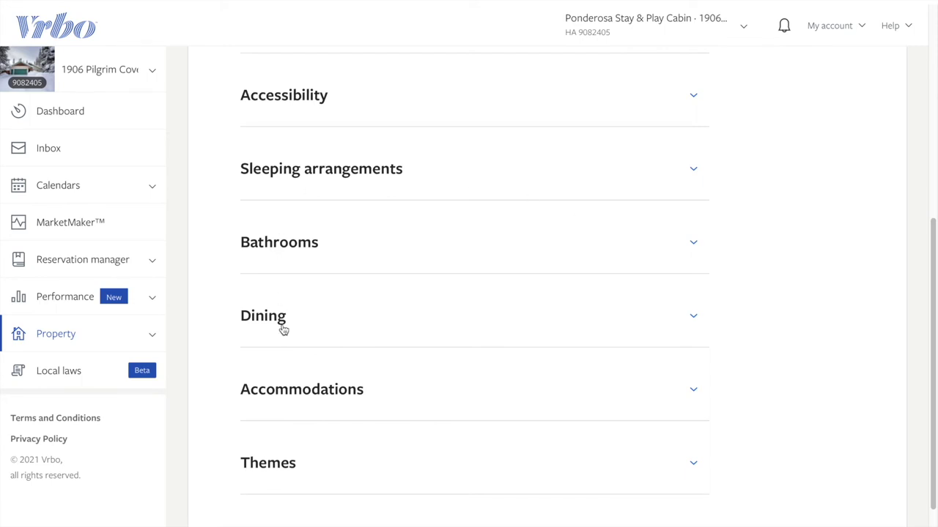
scroll(584, 307, "up", 5)
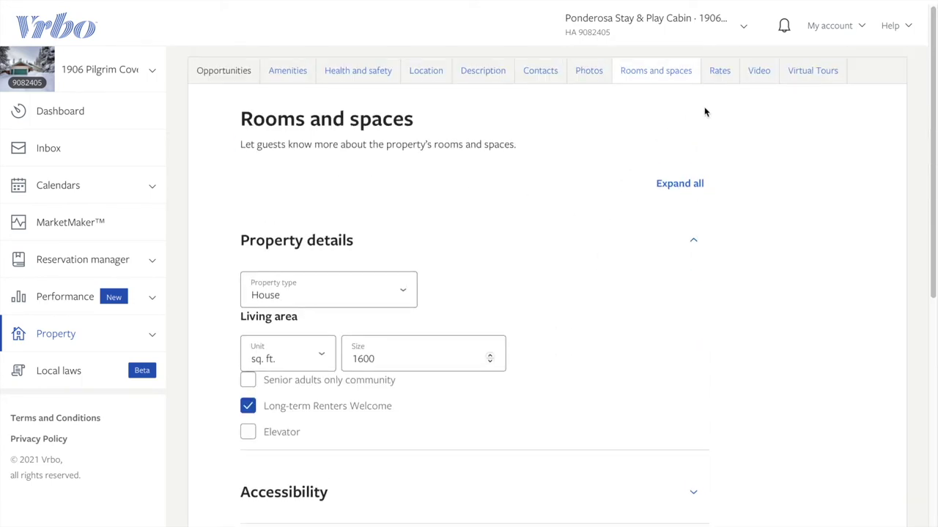
Check the listing's video settings, and compare them with the video settings of the High Tide Escape property.
left_click(759, 76)
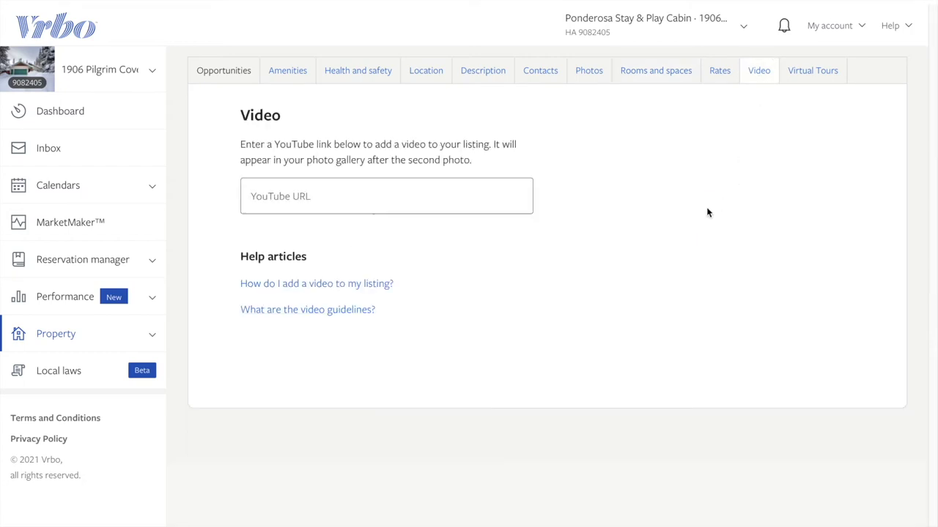
left_click(154, 74)
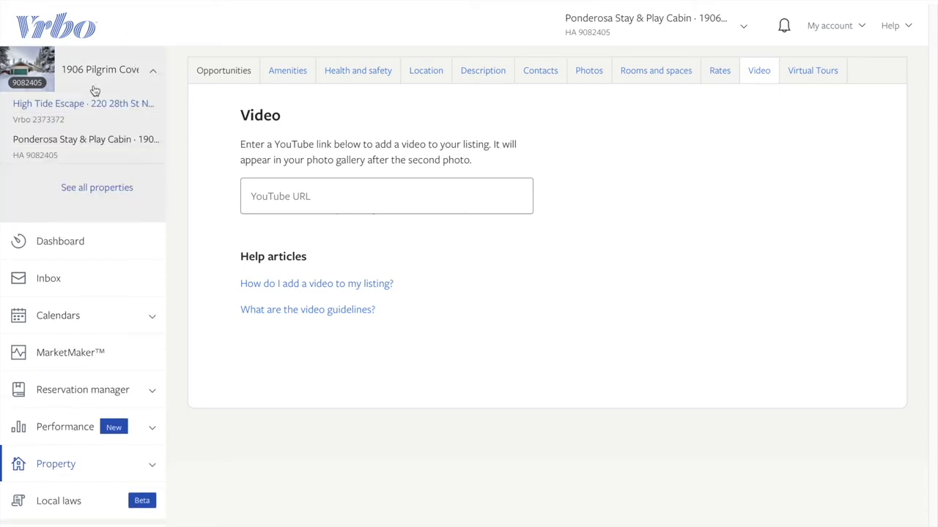
left_click(80, 121)
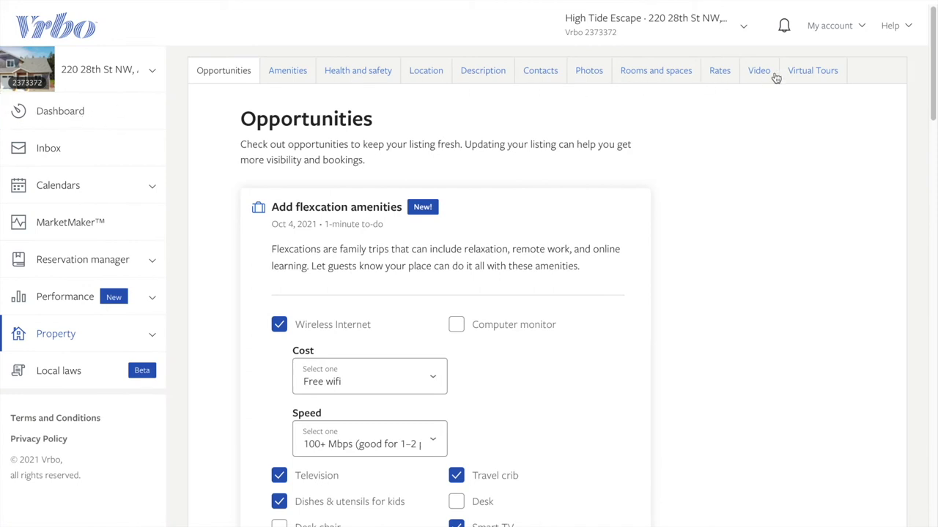
left_click(770, 72)
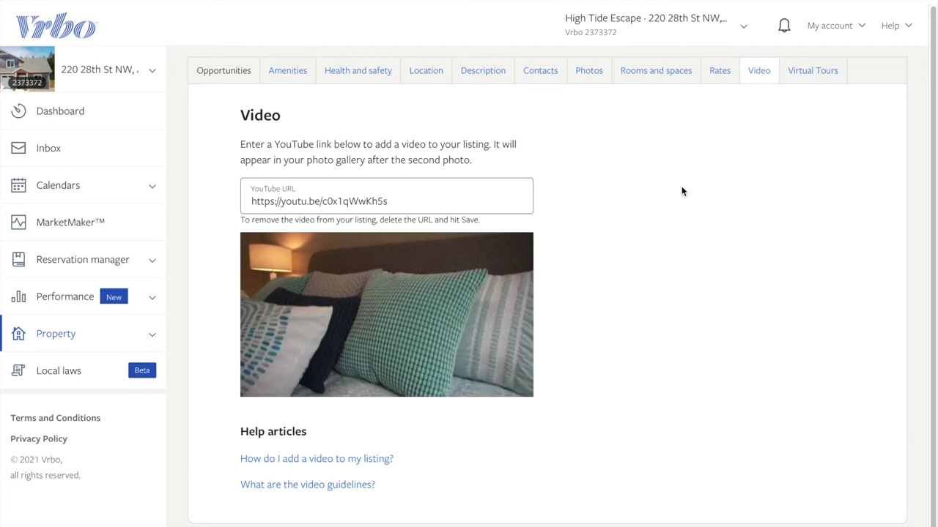
Return to the Ponderosa Stay & Play Cabin property and view its virtual tour settings.
left_click(151, 71)
left_click(107, 140)
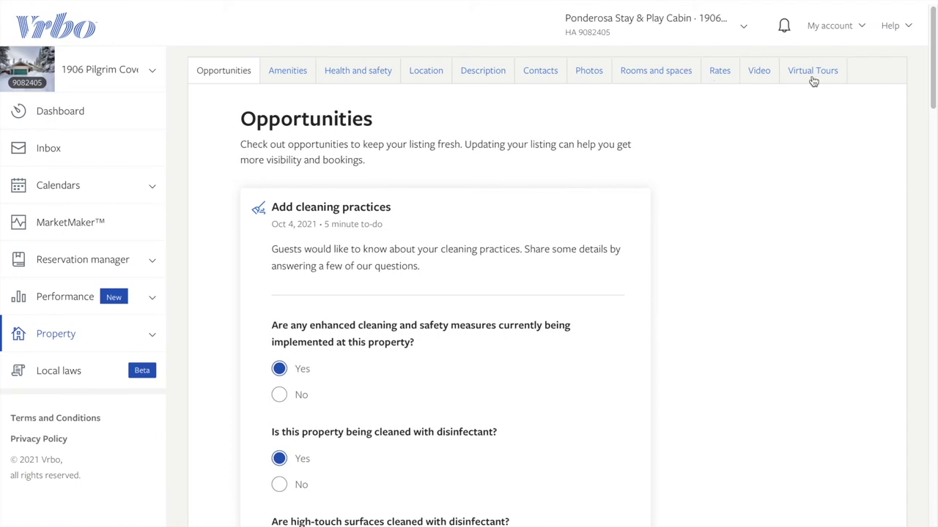
left_click(812, 74)
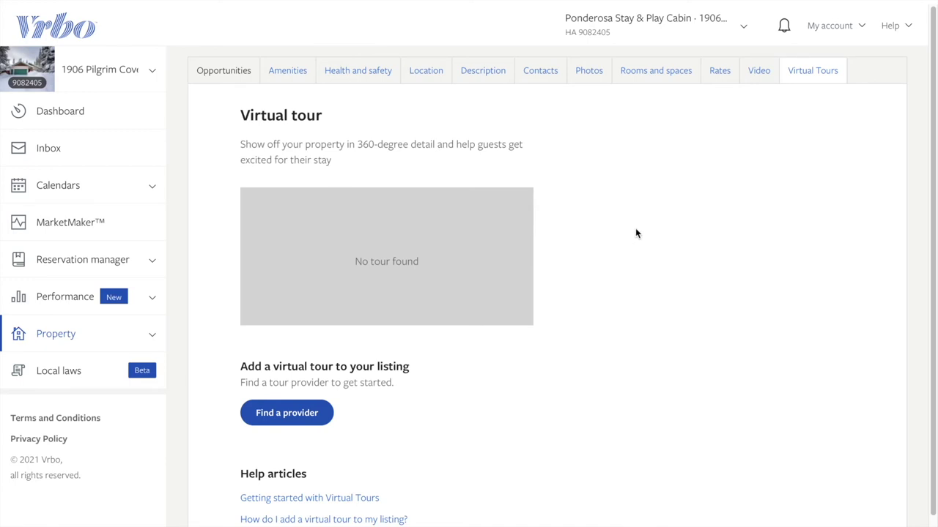
Open the cabin's amenities and review the kitchen and dining items with their description fields.
left_click(293, 77)
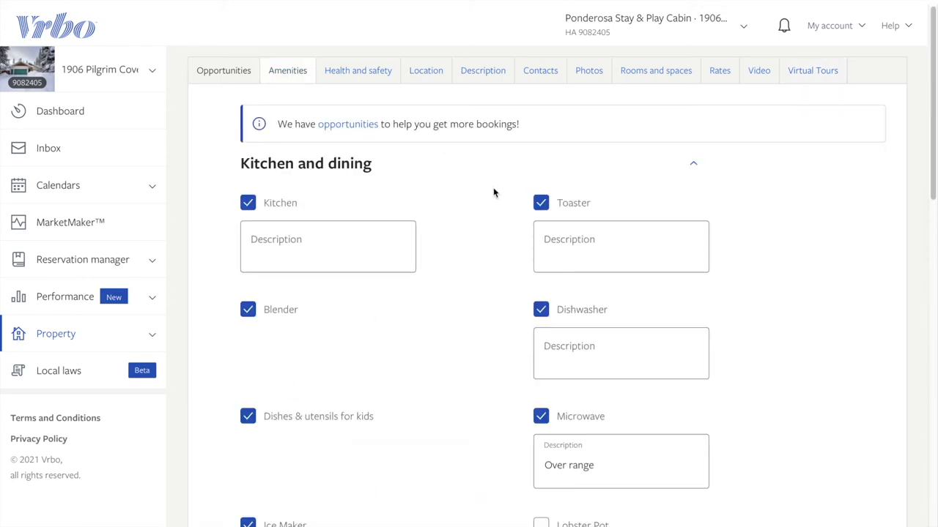
scroll(480, 198, "down", 1)
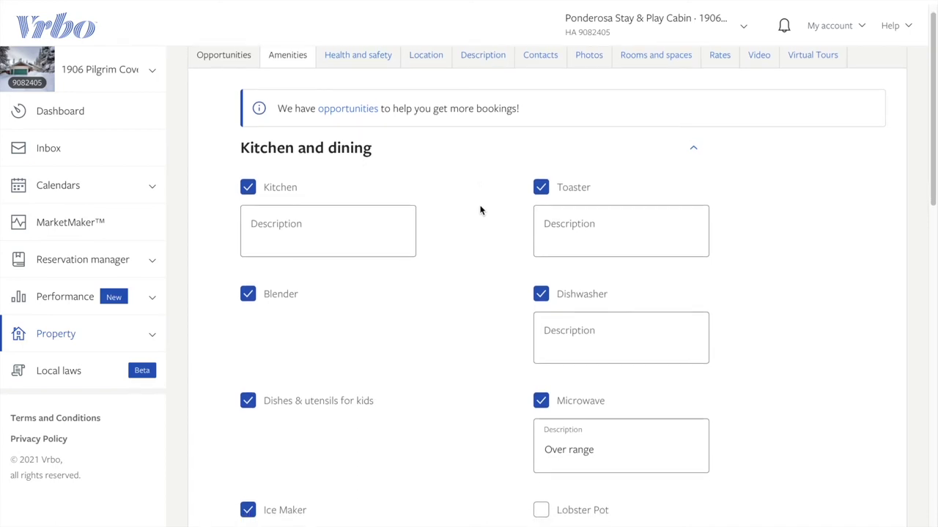
scroll(480, 210, "down", 1)
scroll(490, 251, "down", 1)
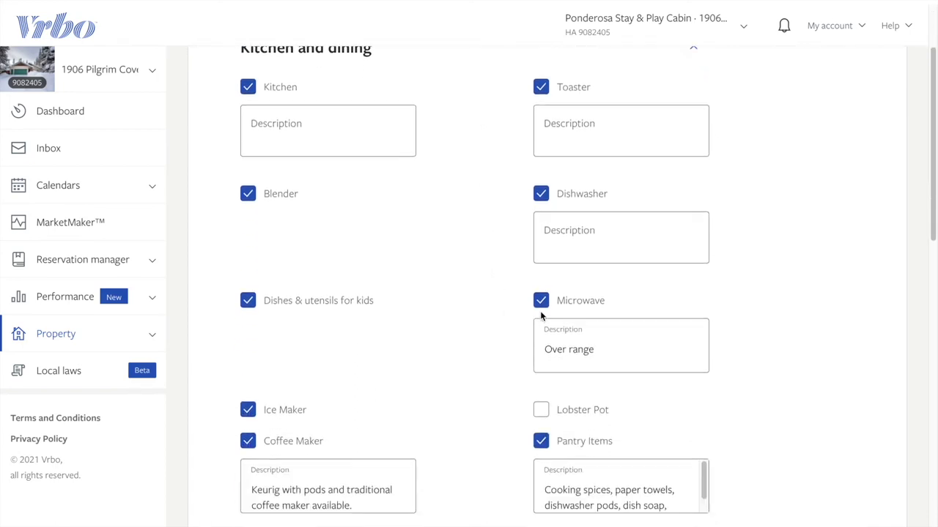
scroll(498, 335, "down", 3)
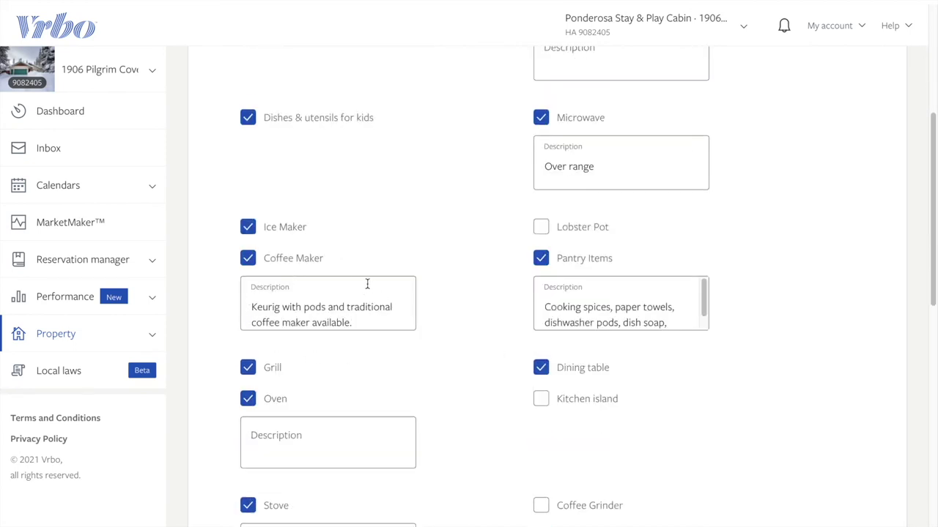
scroll(450, 342, "down", 1)
scroll(450, 345, "down", 1)
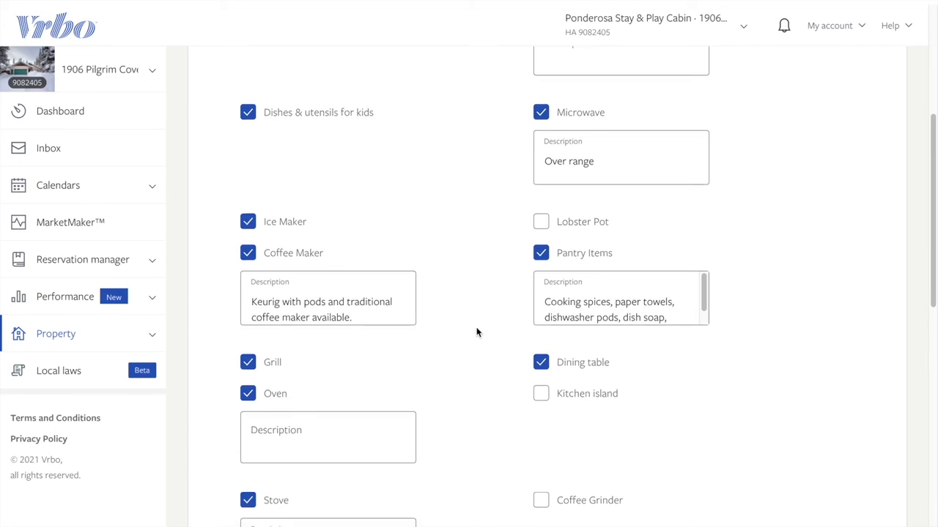
scroll(477, 333, "up", 4)
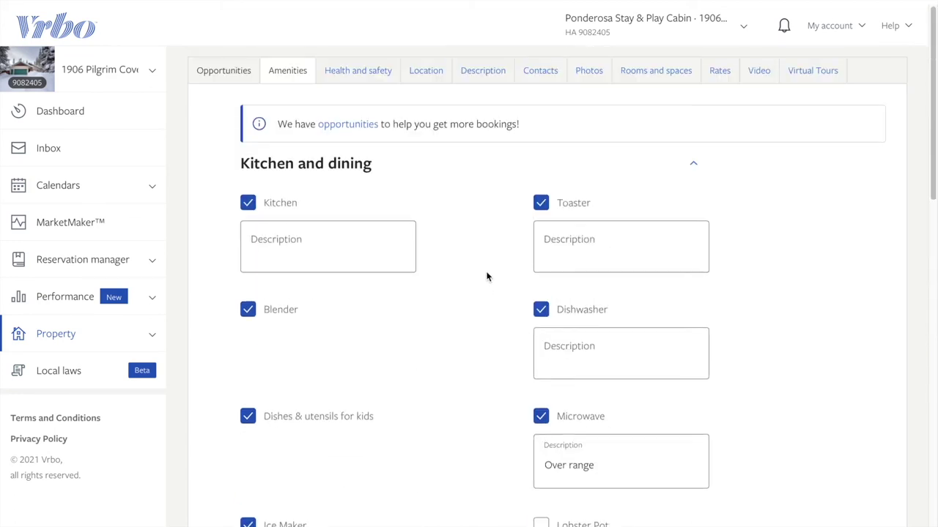